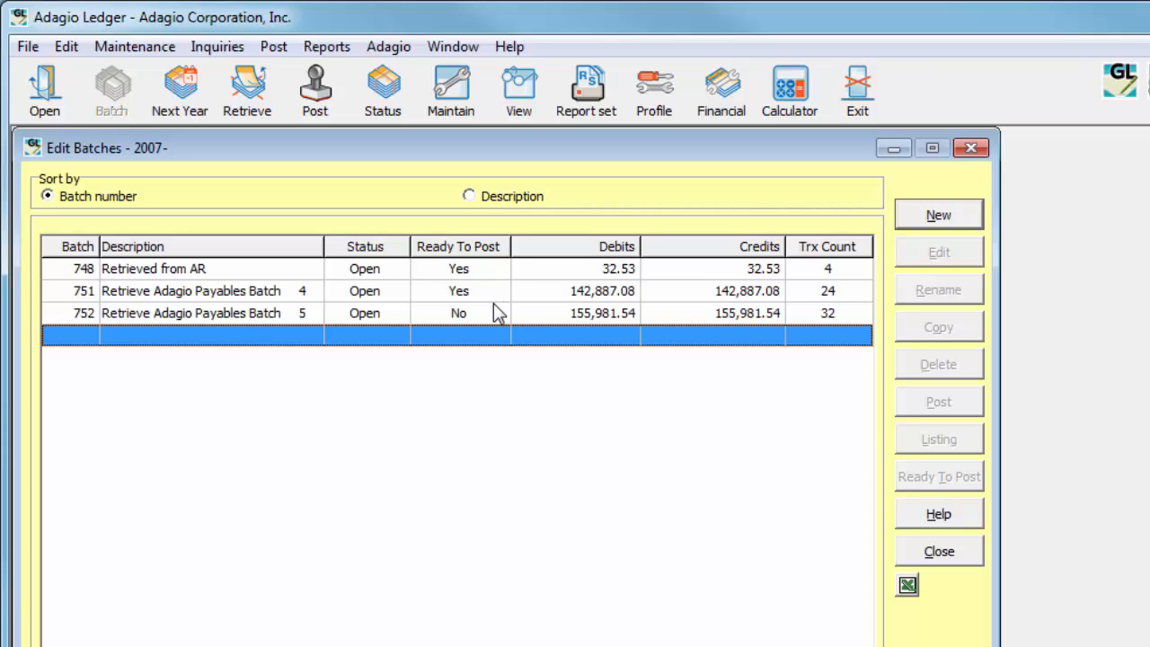
Mark batch 752, Retrieve Adagio Payables Batch 5, as Ready To Post
left_click(491, 314)
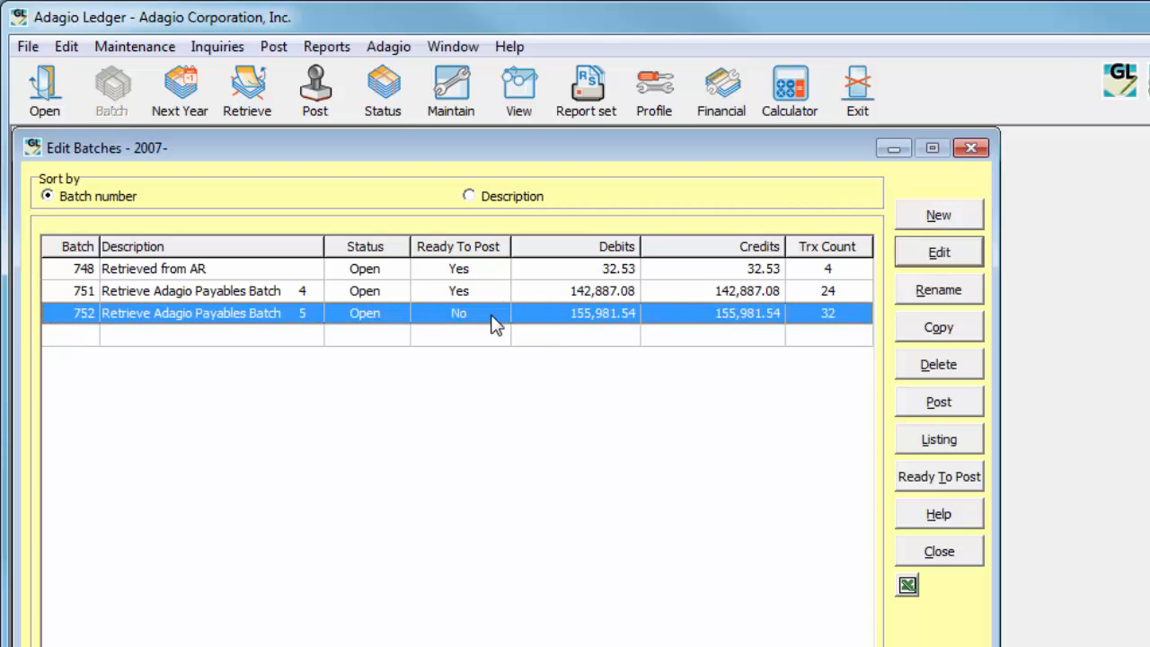
left_click(905, 490)
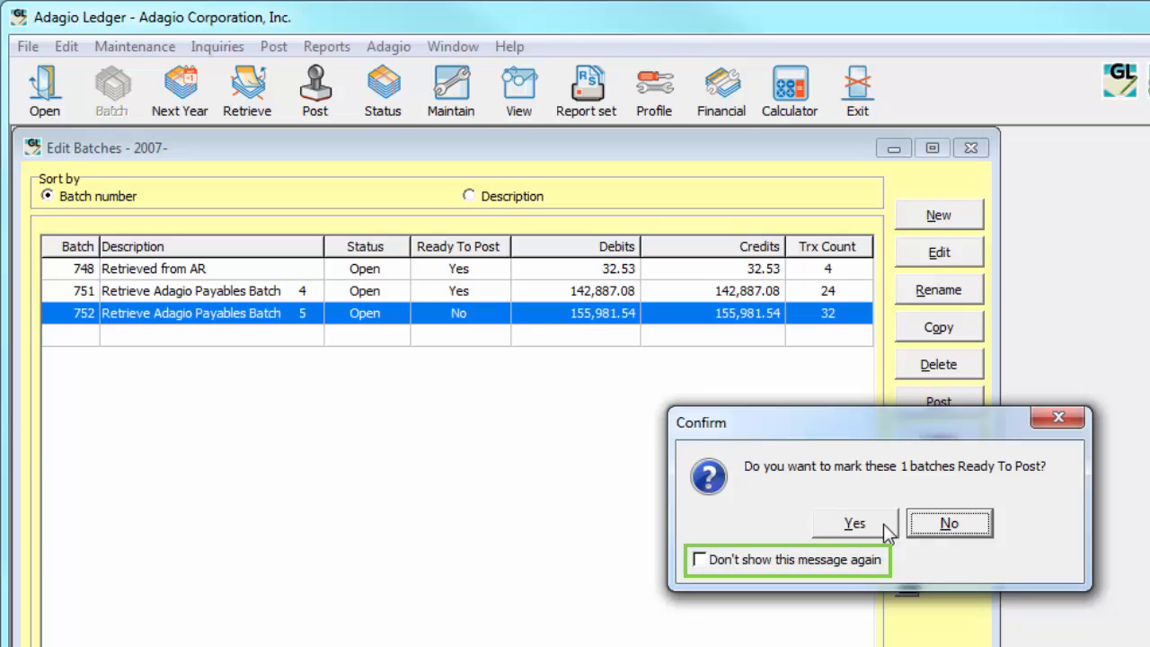
left_click(883, 523)
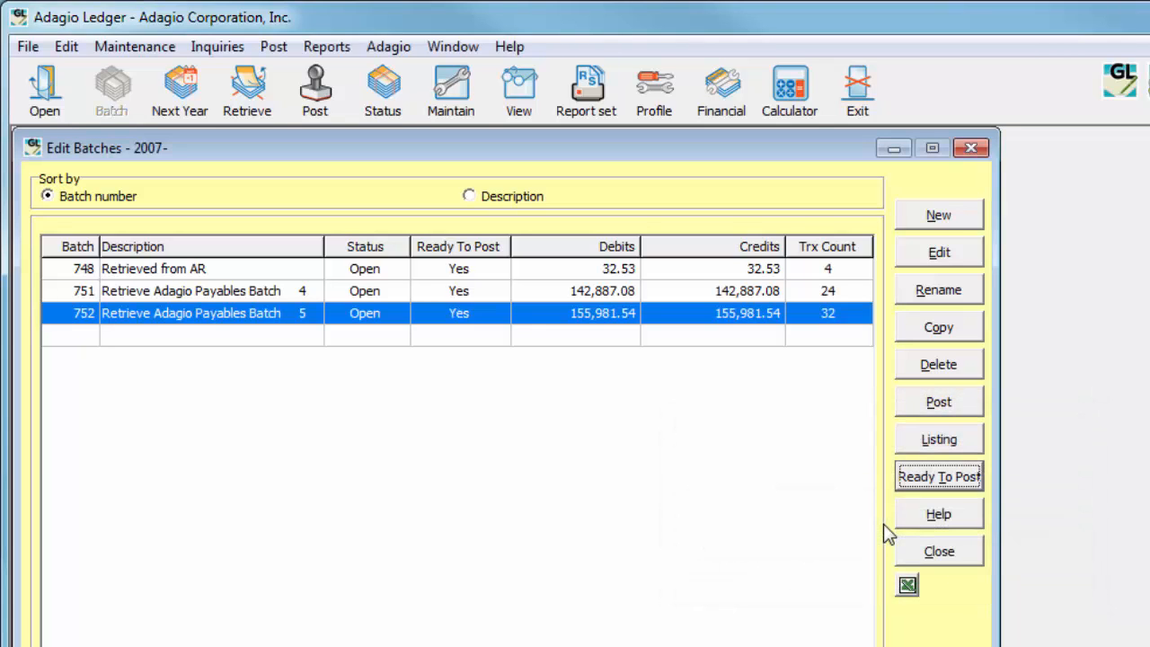
left_click(906, 487)
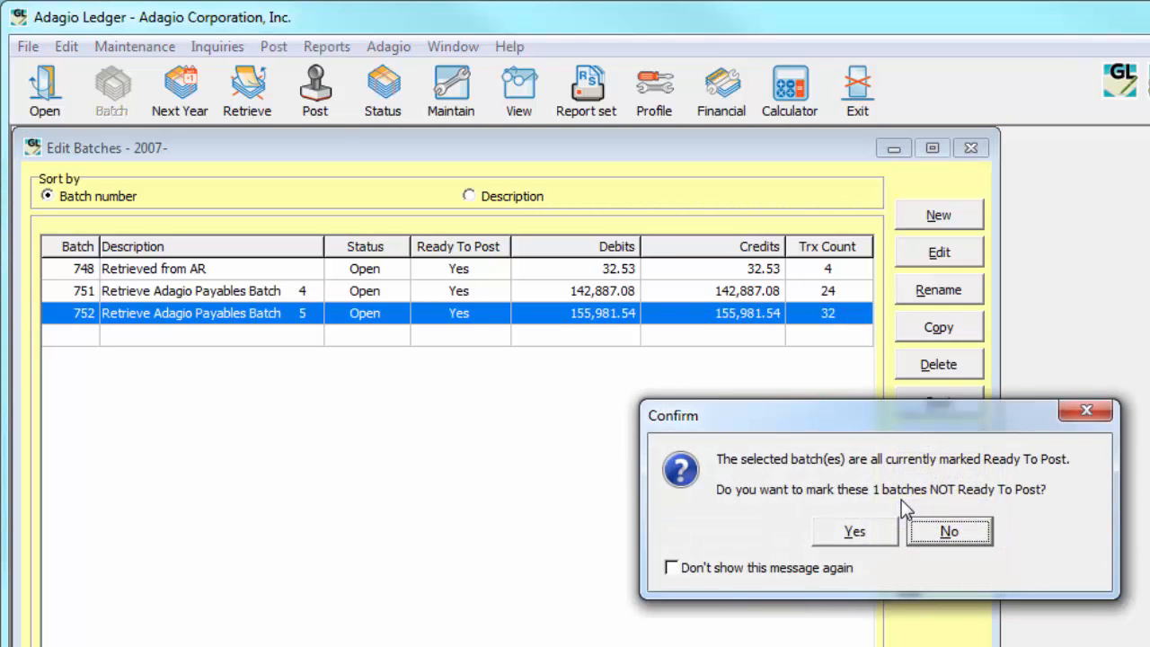
left_click(913, 528)
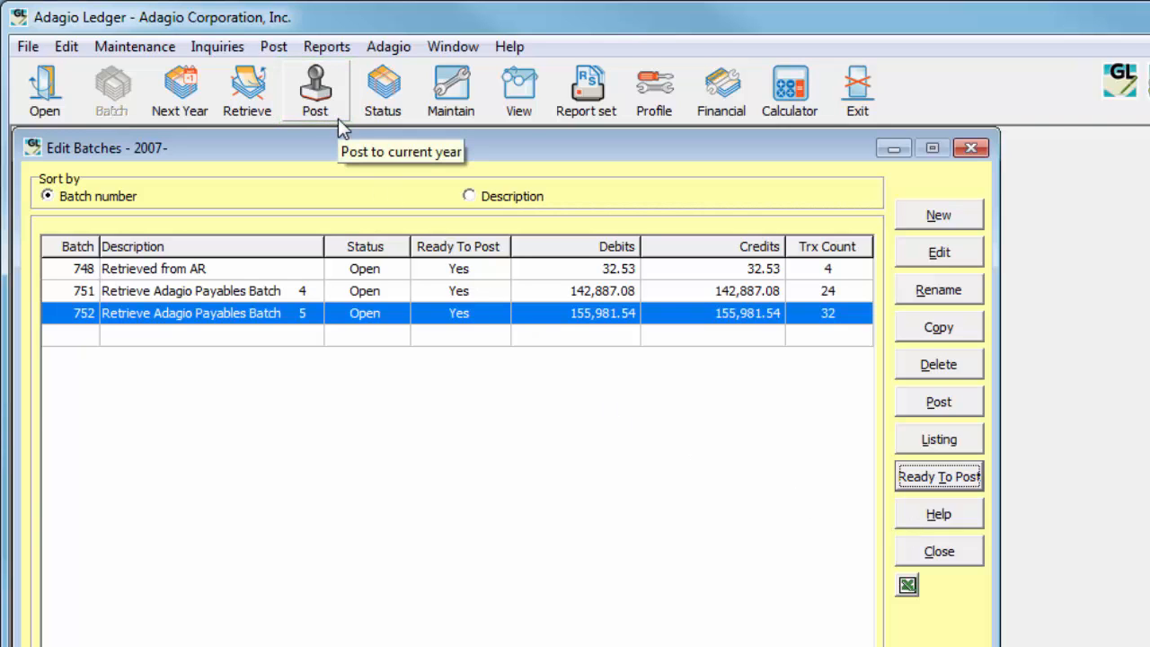
left_click(274, 50)
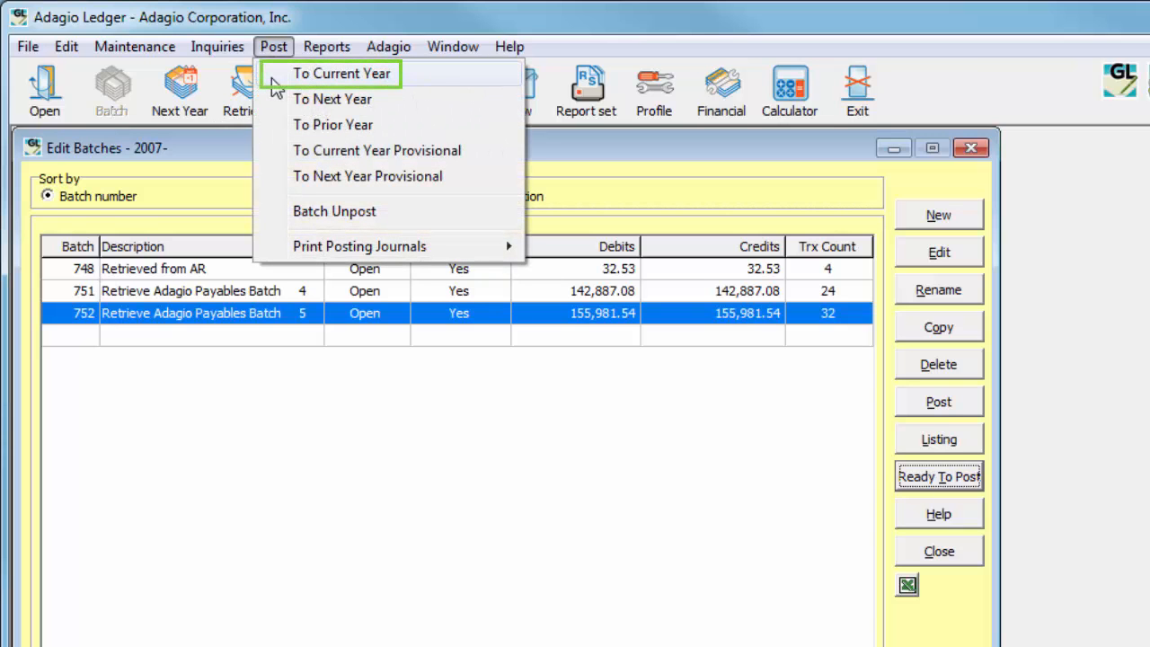
left_click(272, 79)
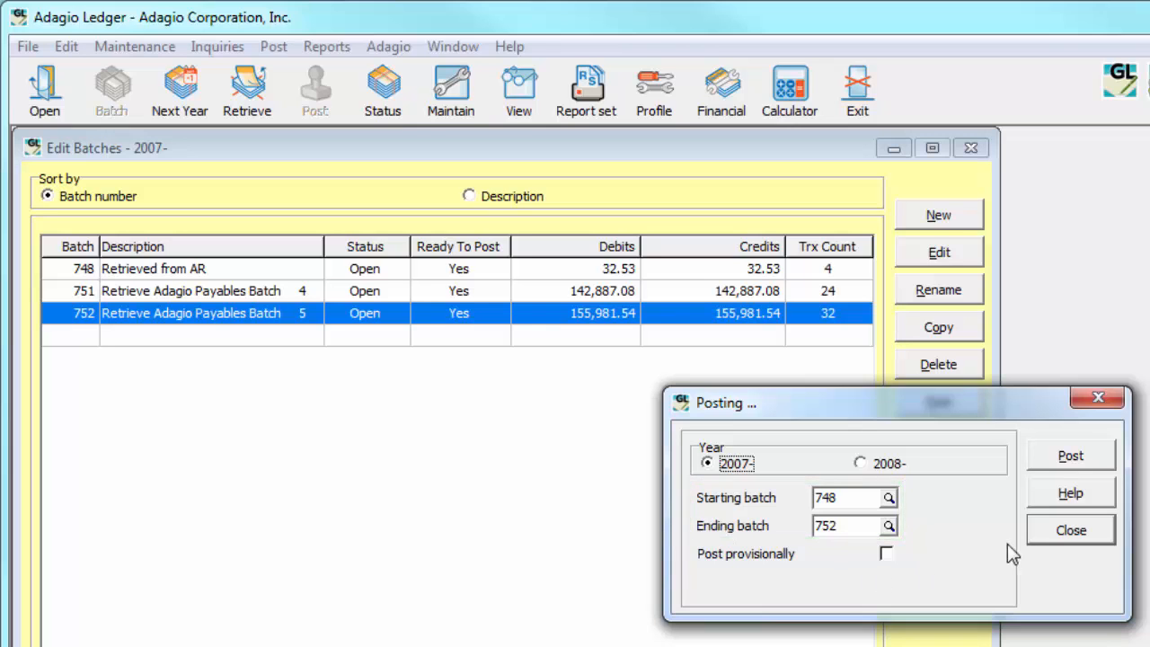
left_click(1033, 538)
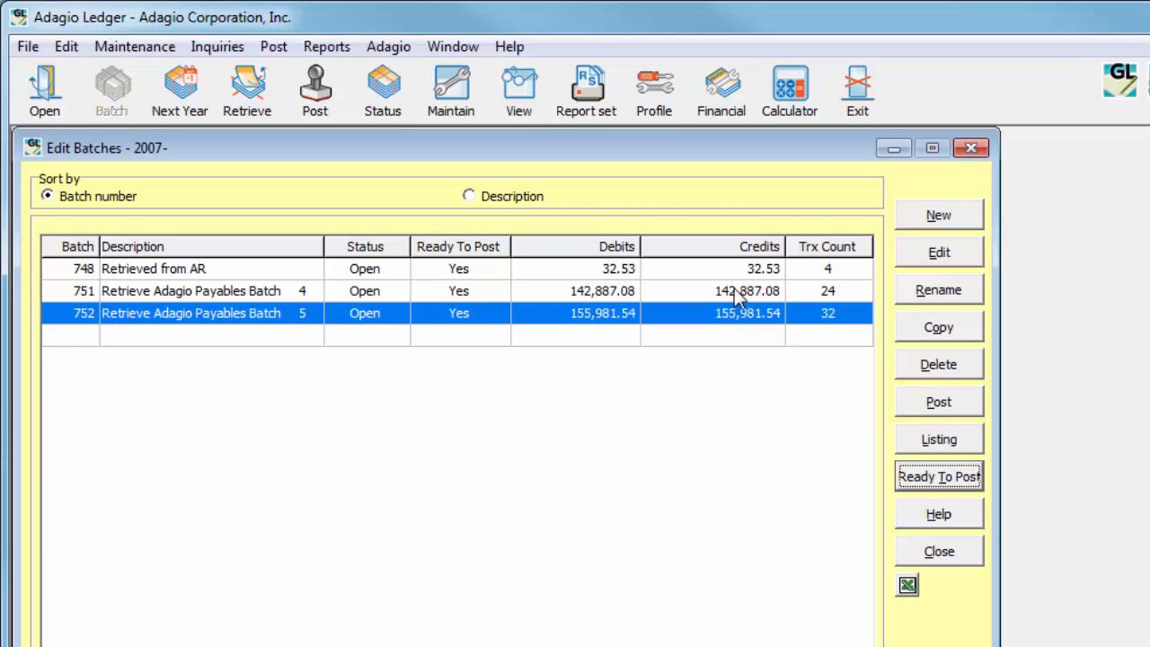
Add batch 748 to the current-year batch selection, and open the next-year batches with the option of posting to next year
left_click(707, 271, "ctrl")
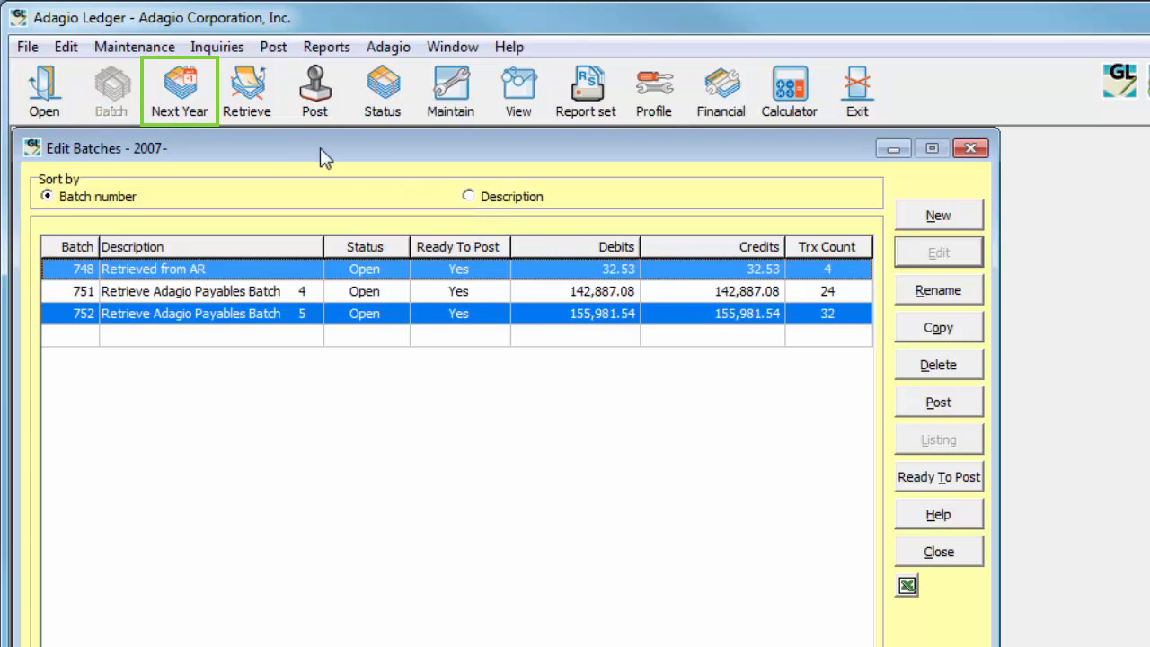
left_click(207, 94)
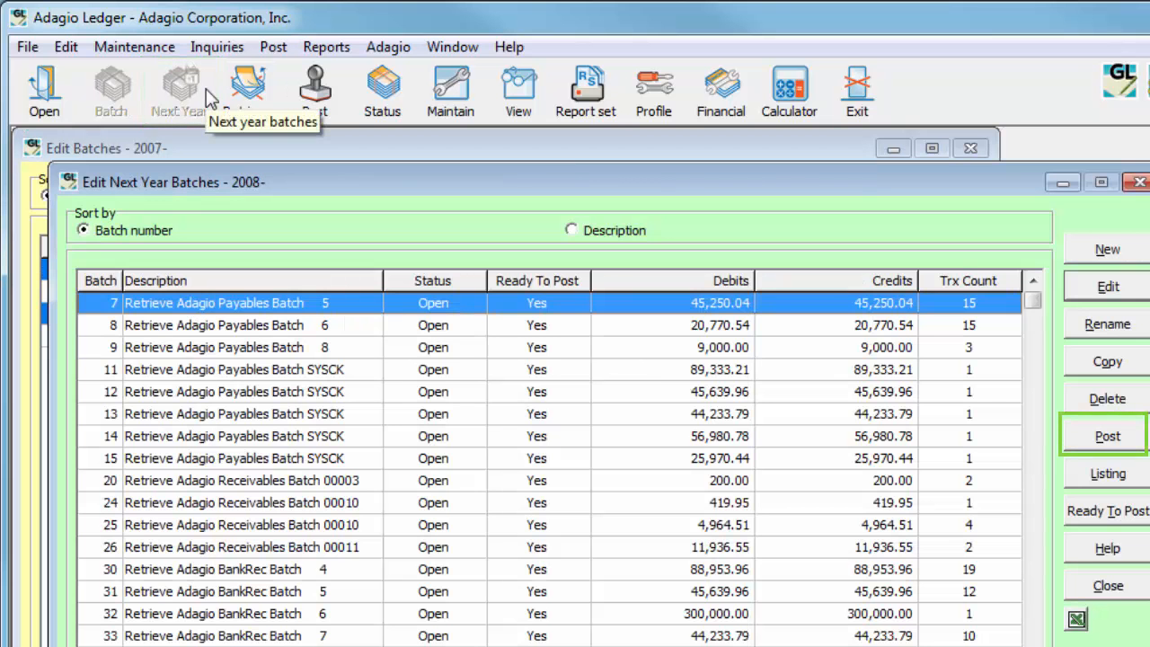
left_click(273, 47)
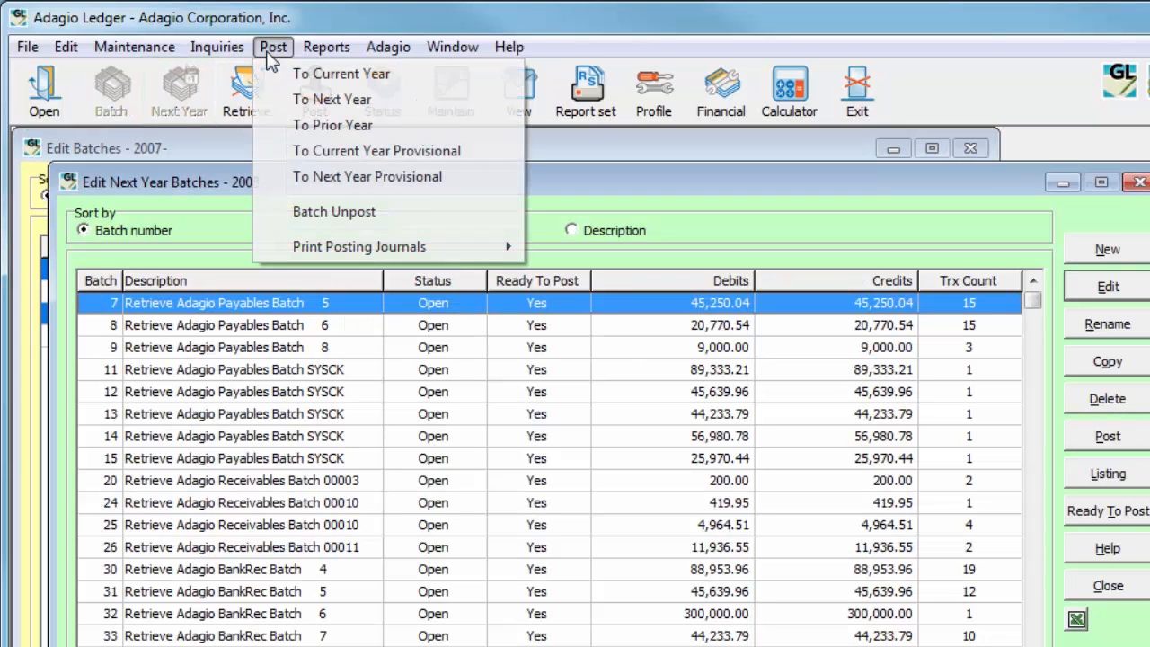
left_click(267, 100)
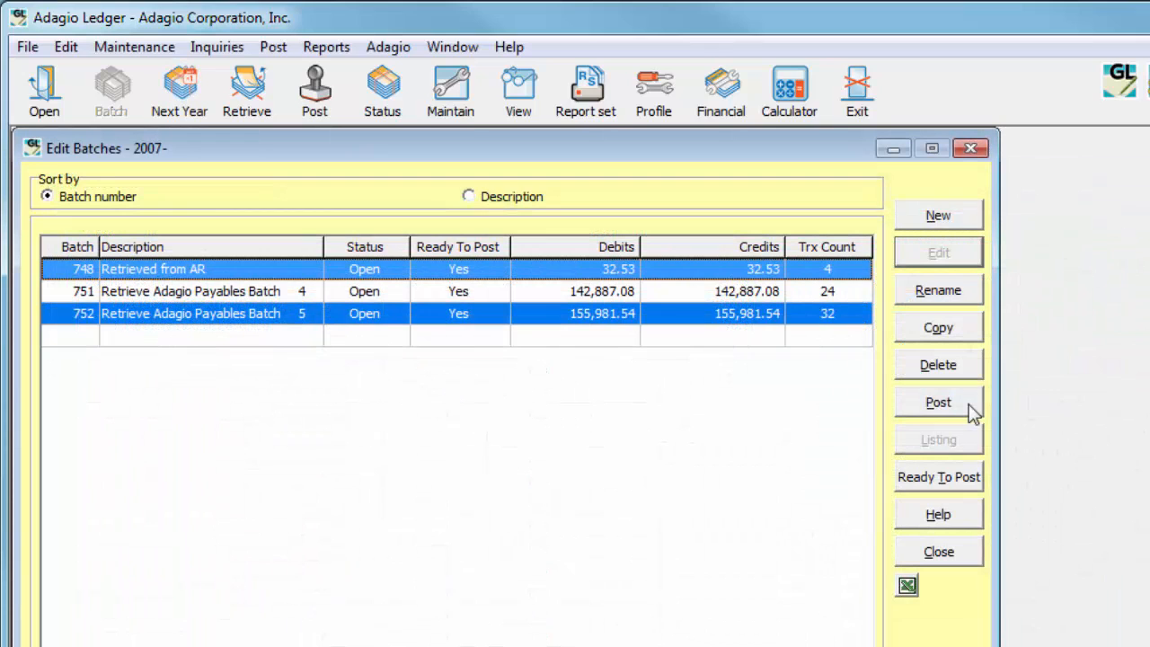
Post the selected batches 748 and 752 together from the 2007- batch list
left_click(943, 405)
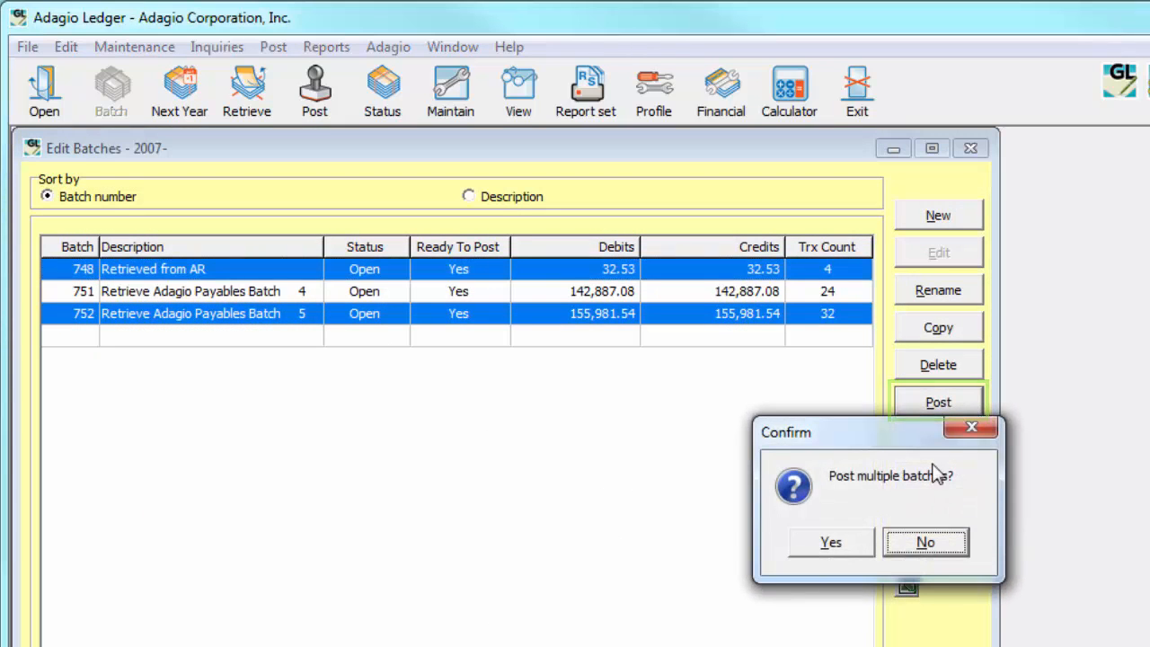
left_click(869, 550)
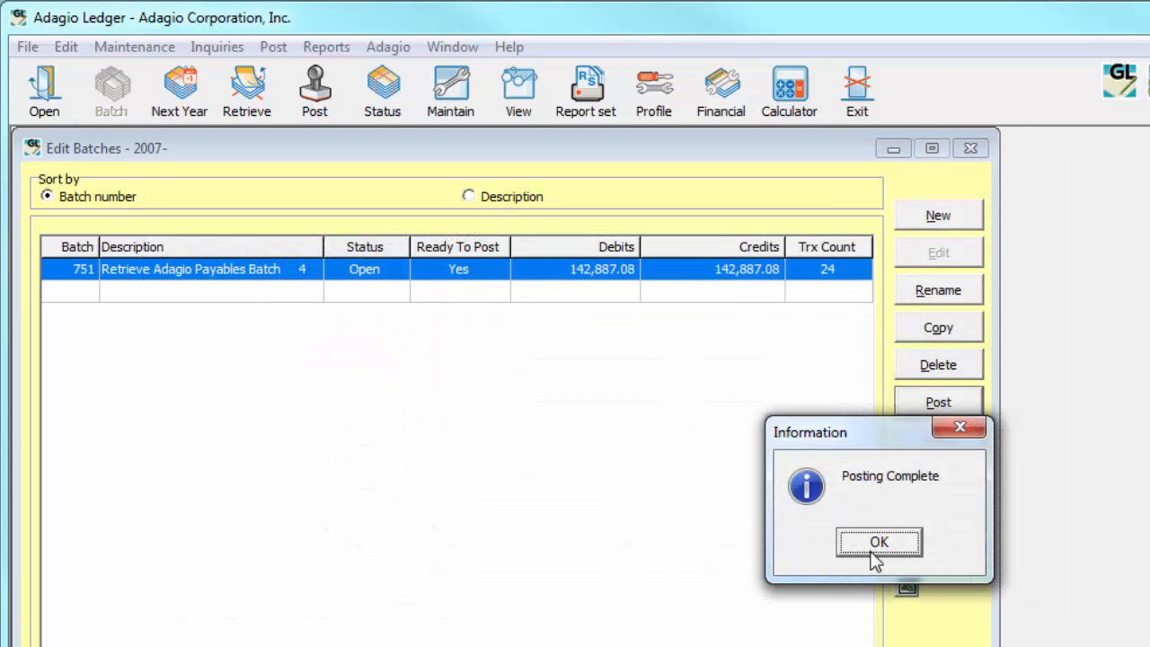
left_click(876, 544)
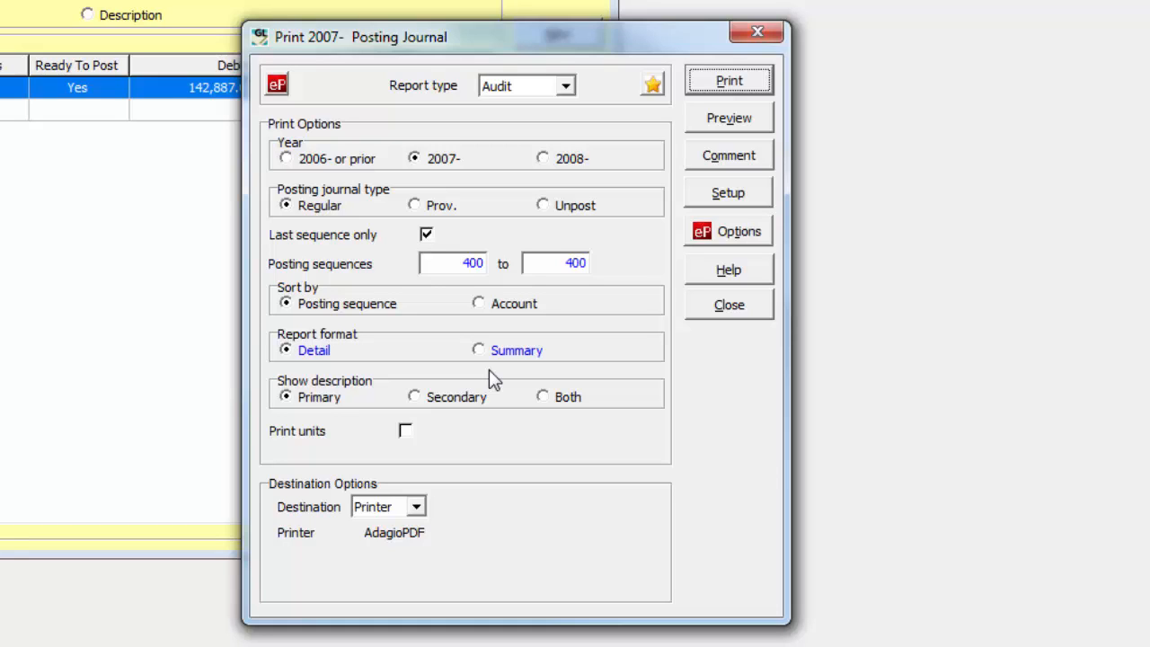
left_click(479, 305)
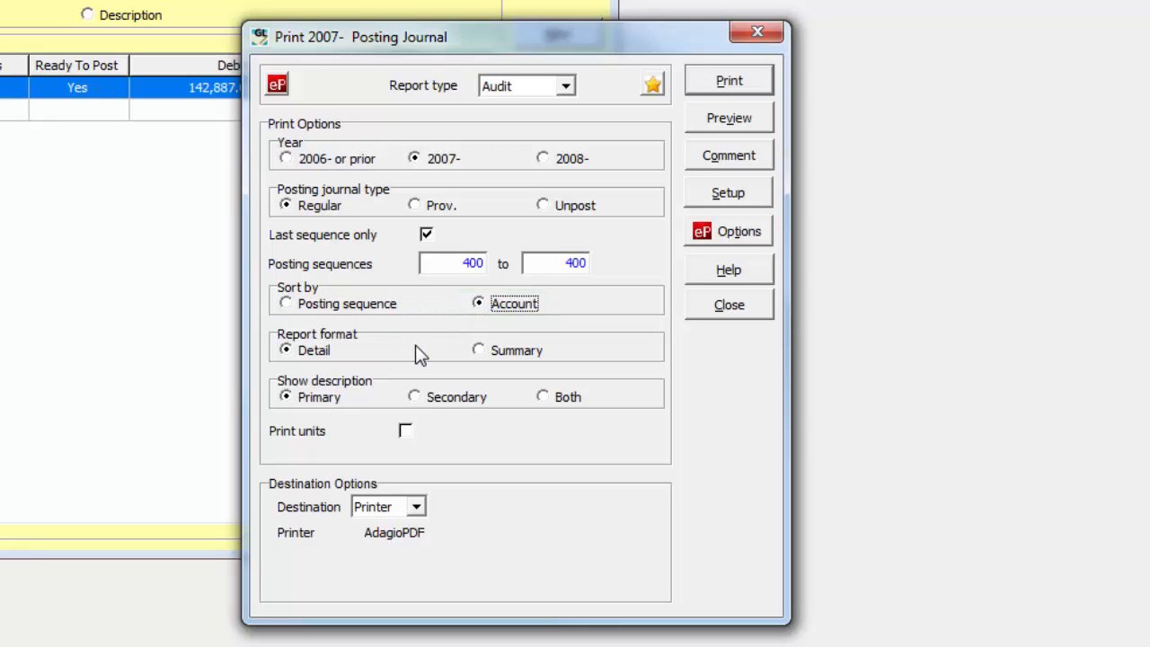
left_click(478, 351)
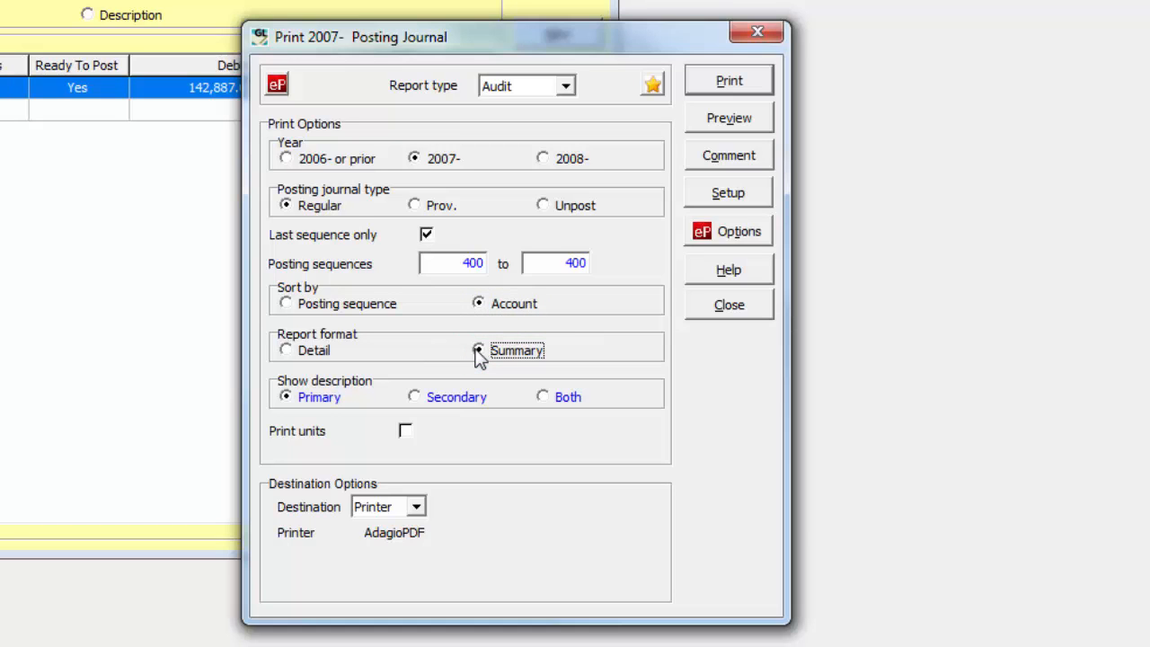
left_click(316, 307)
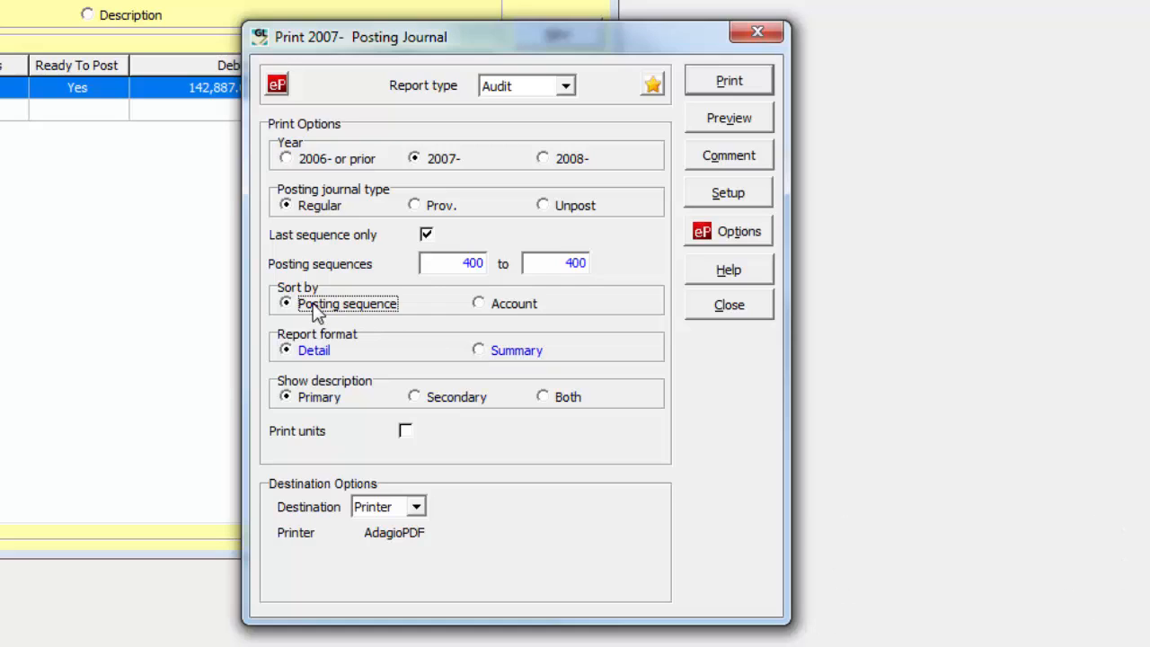
Include units in the 2007- posting journal and set its destination to PDF
left_click(406, 431)
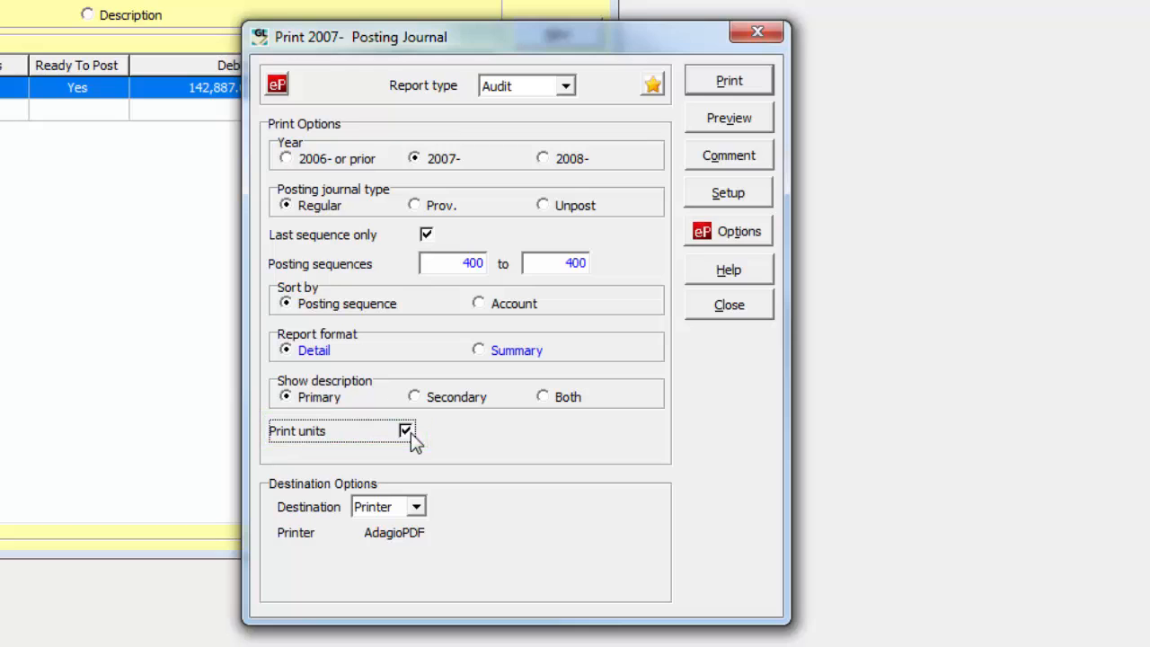
left_click(416, 508)
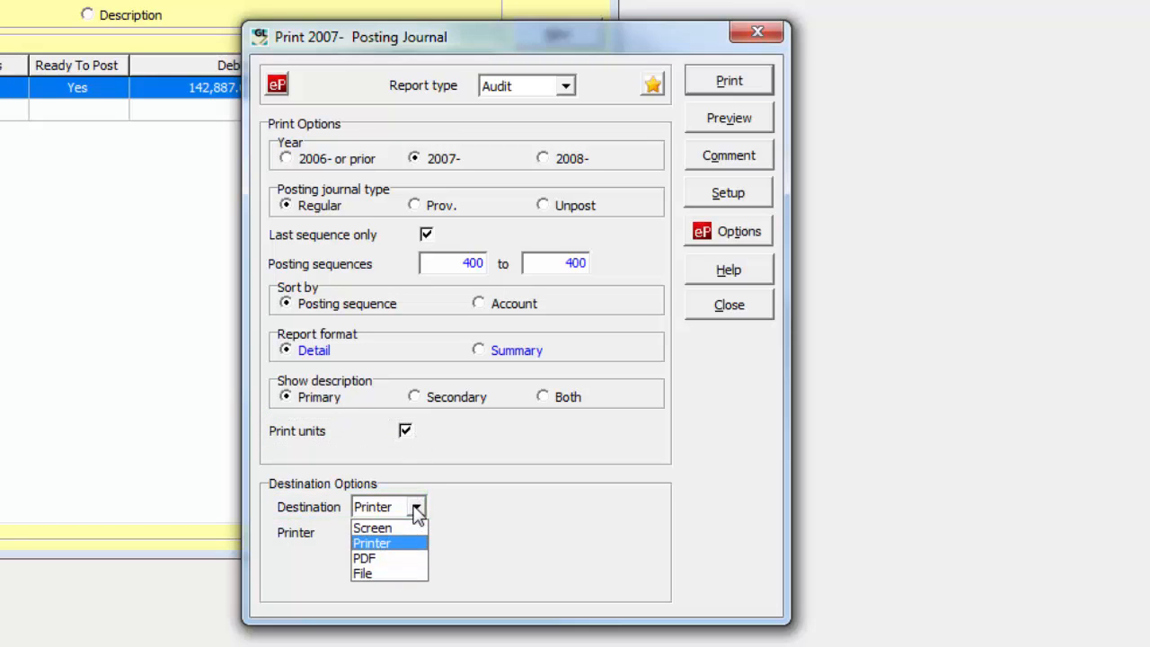
left_click(401, 561)
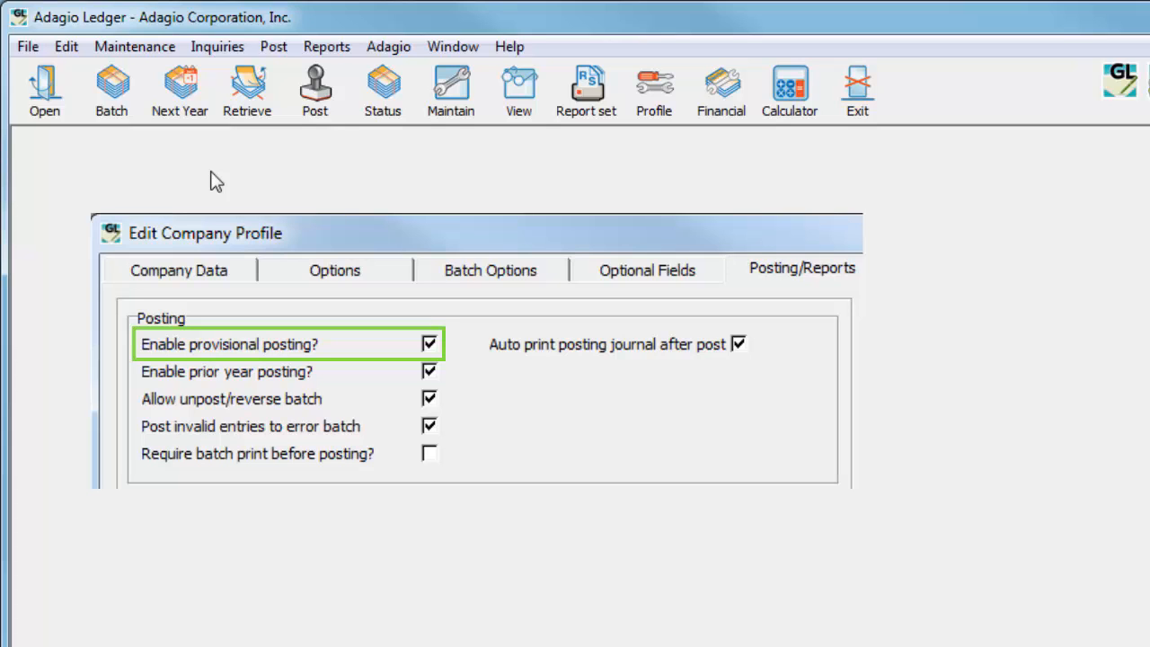
Post batch 751 provisionally to the current year 2007-, and post it permanently from the batch list
left_click(270, 51)
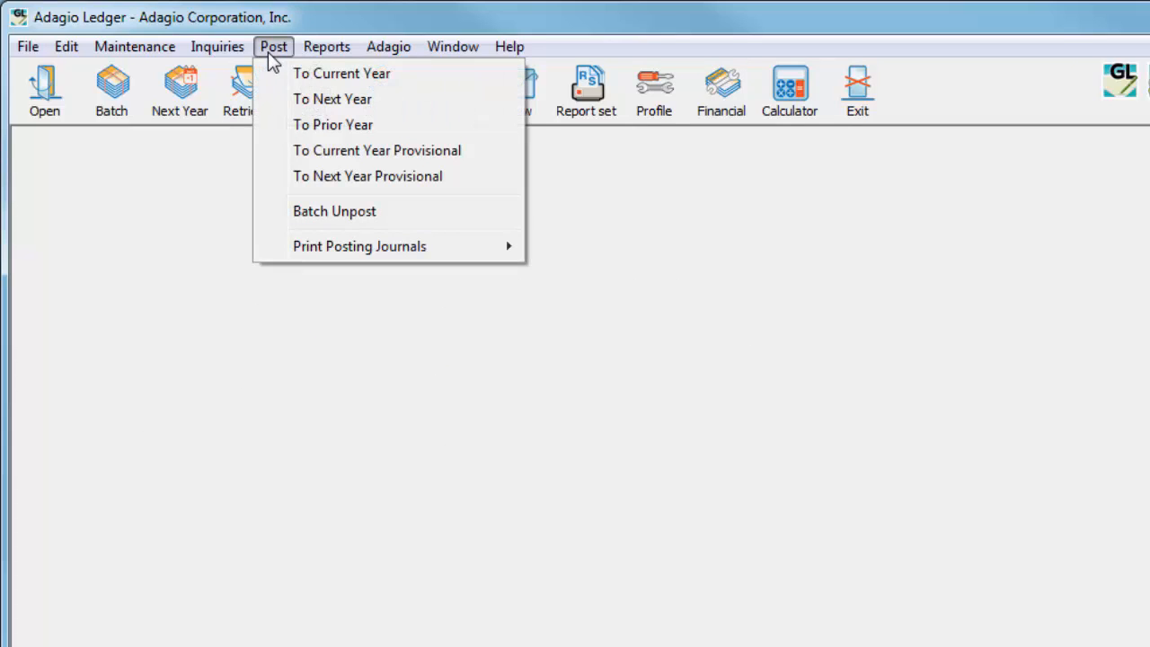
left_click(267, 153)
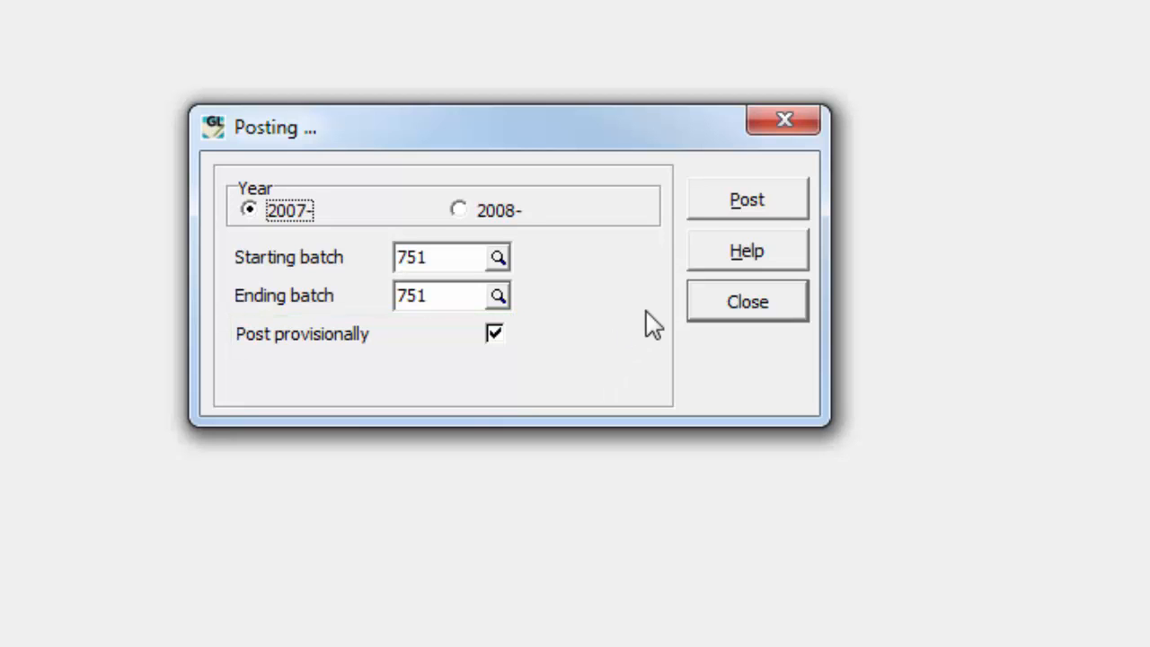
left_click(710, 214)
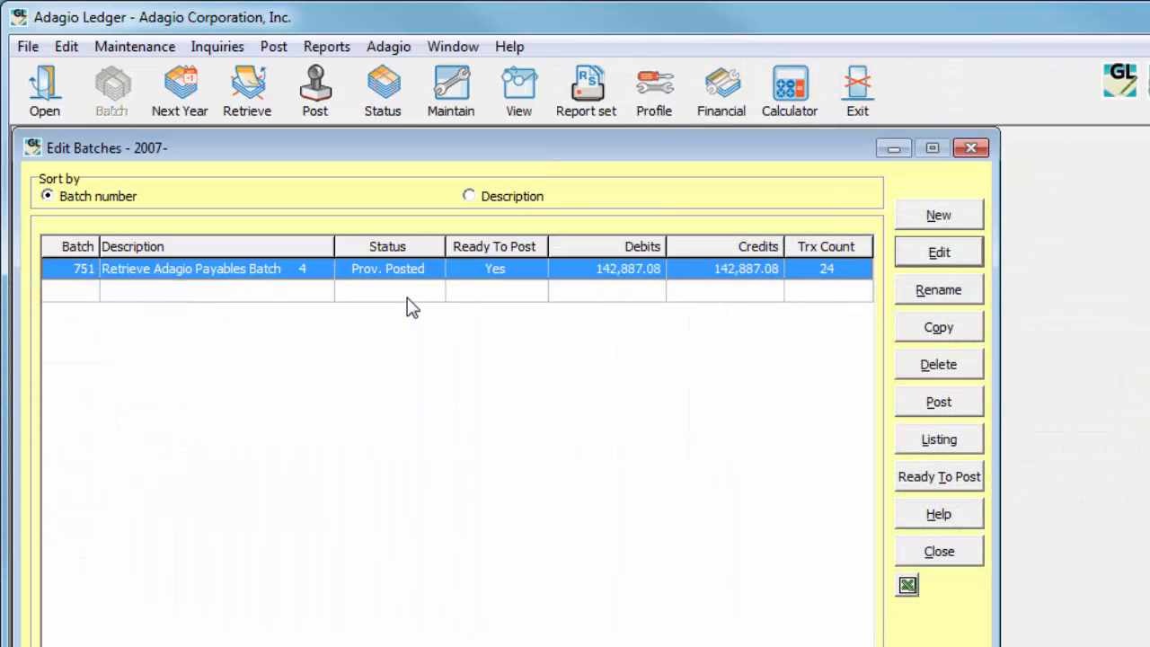
left_click(906, 407)
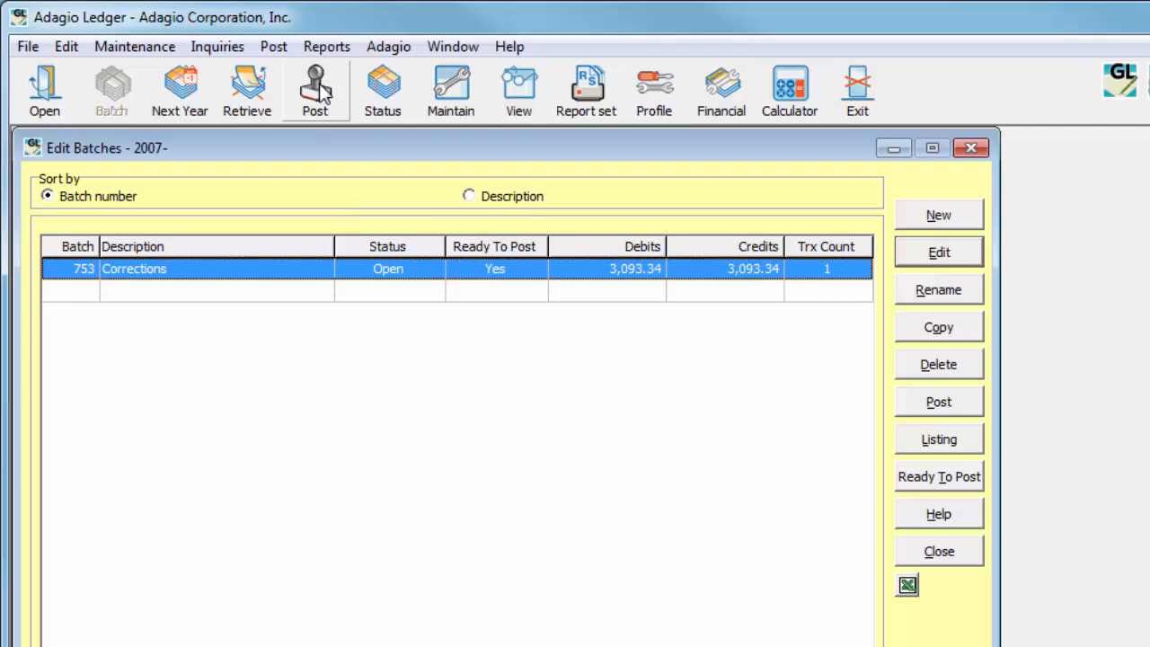
Set up a prior-year posting of batch 753 to 2006- with closing source code CL
left_click(276, 47)
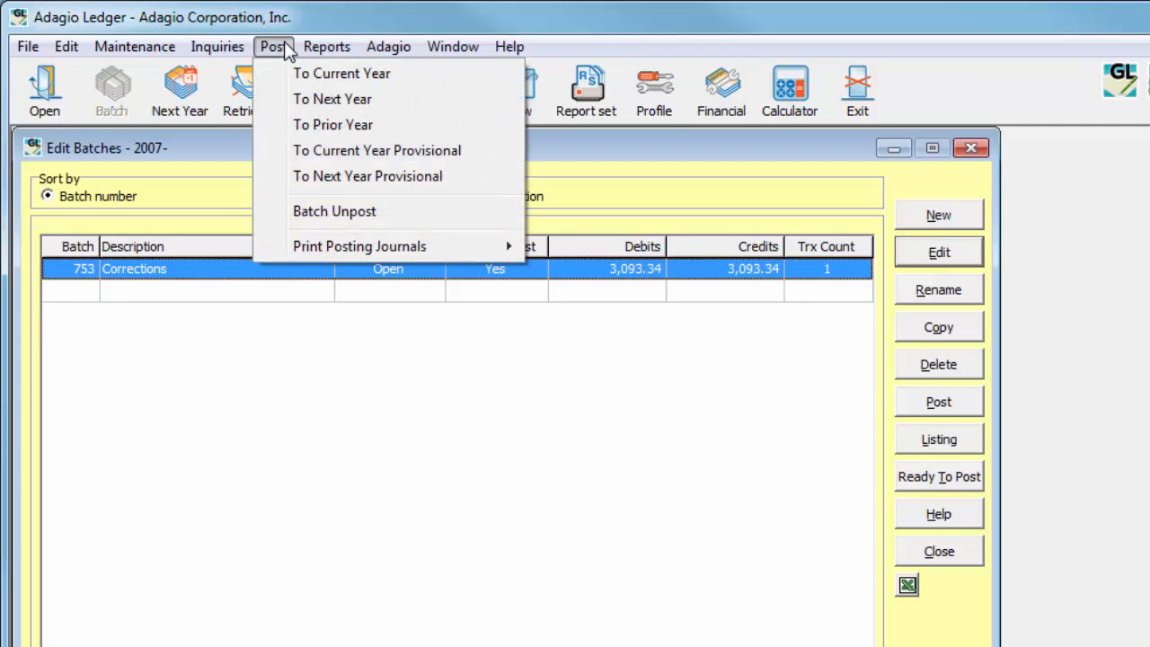
left_click(274, 127)
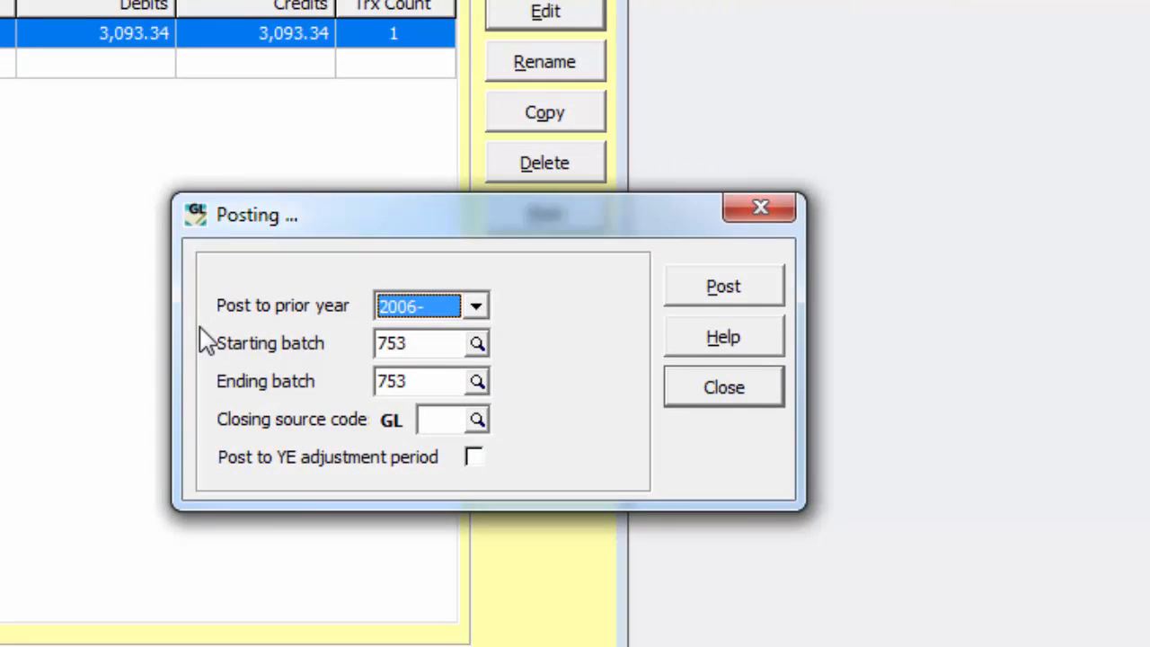
left_click(479, 310)
left_click(483, 308)
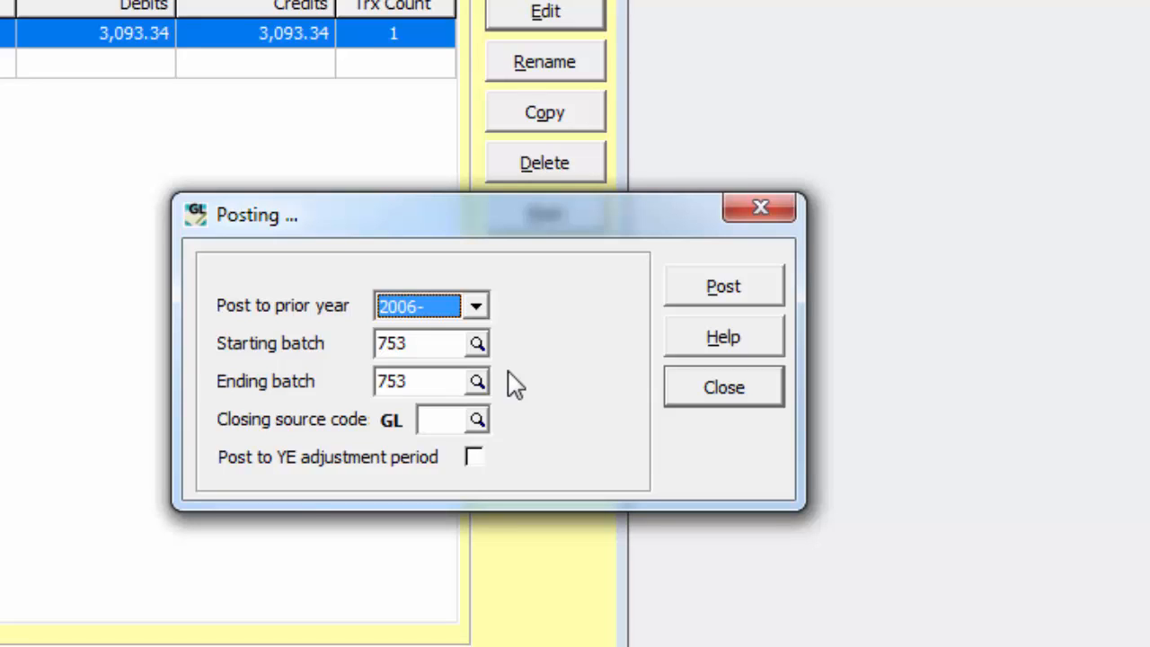
left_click(477, 419)
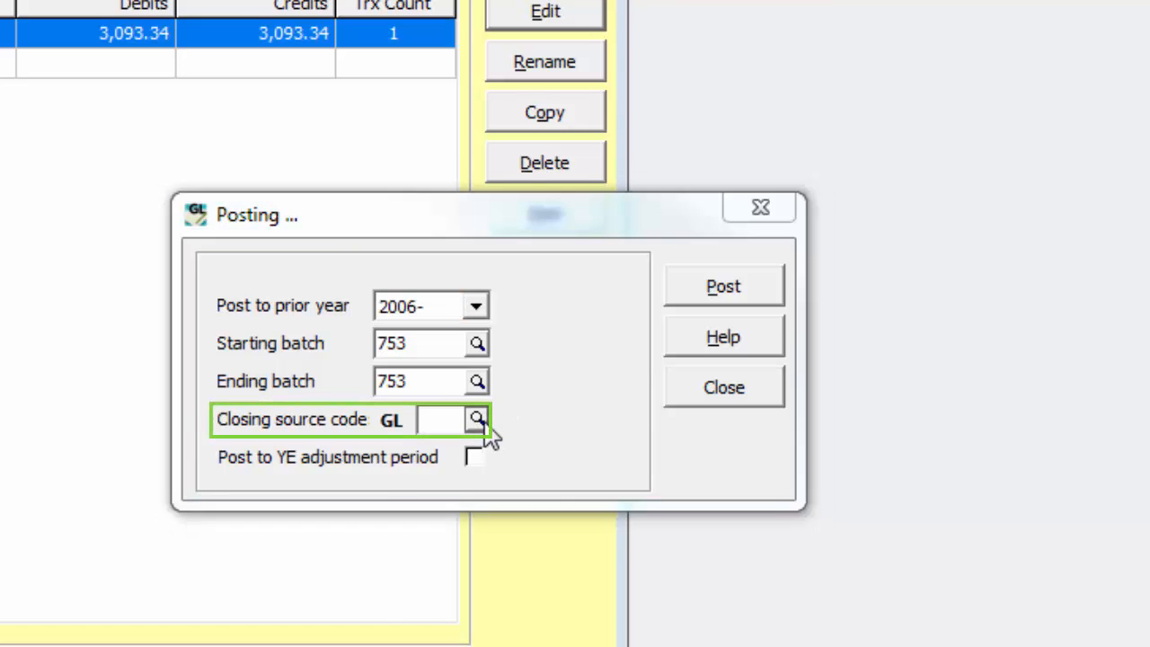
left_click(466, 556)
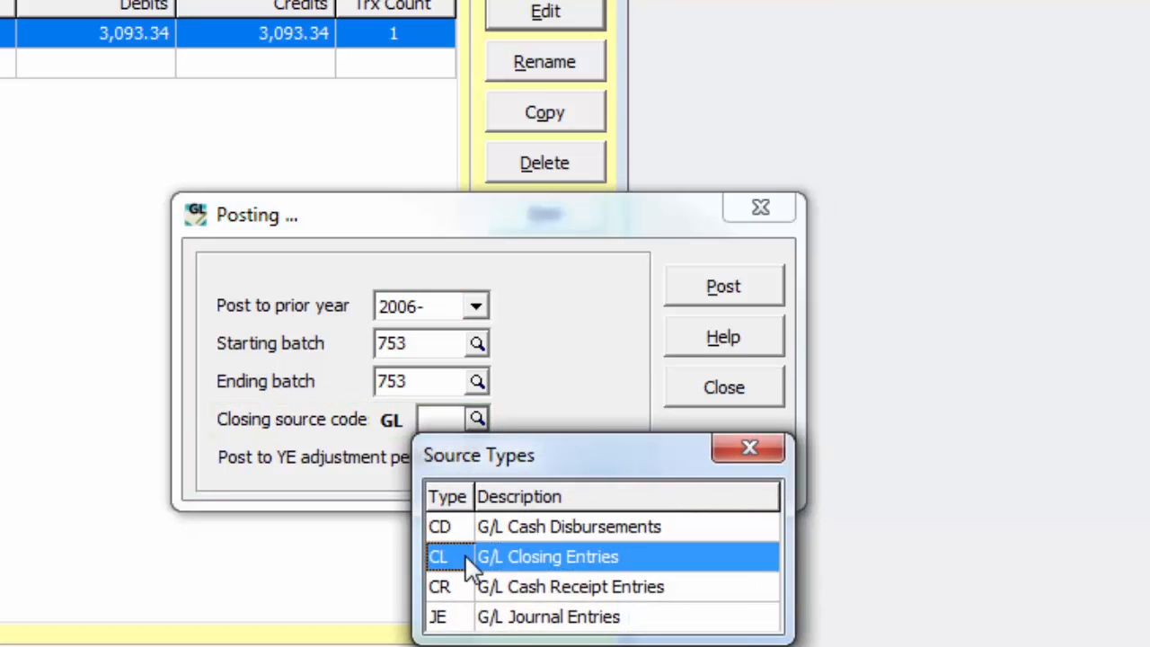
double_click(466, 557)
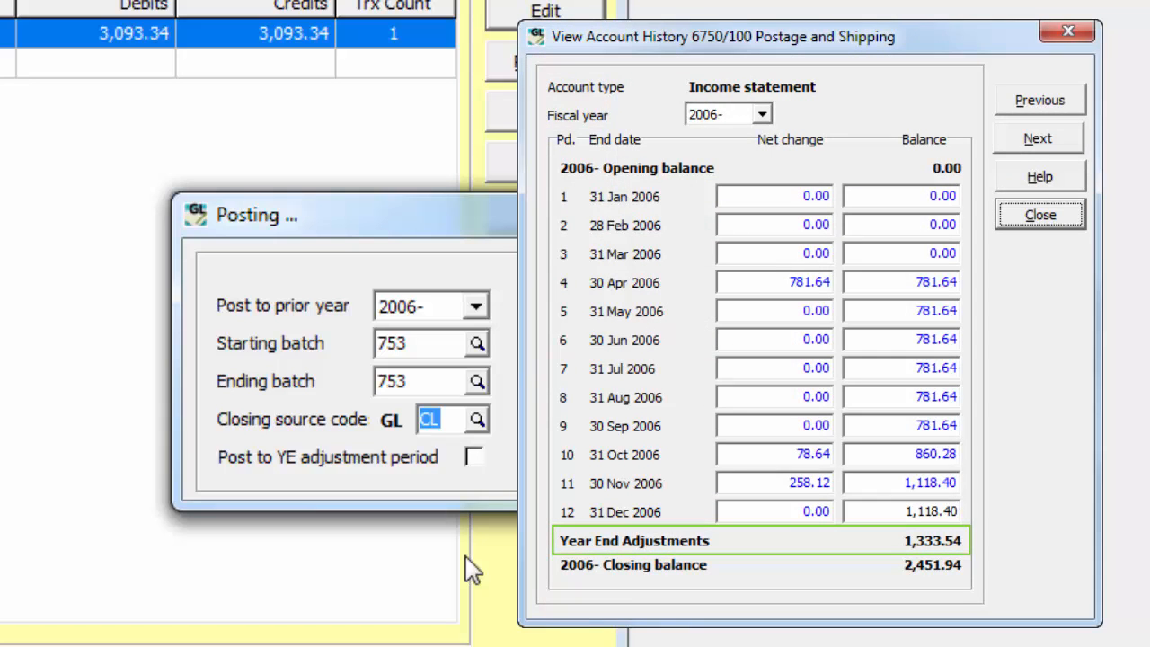
Enable posting to the YE adjustment period and post batch 753 to the prior year
left_click(473, 459)
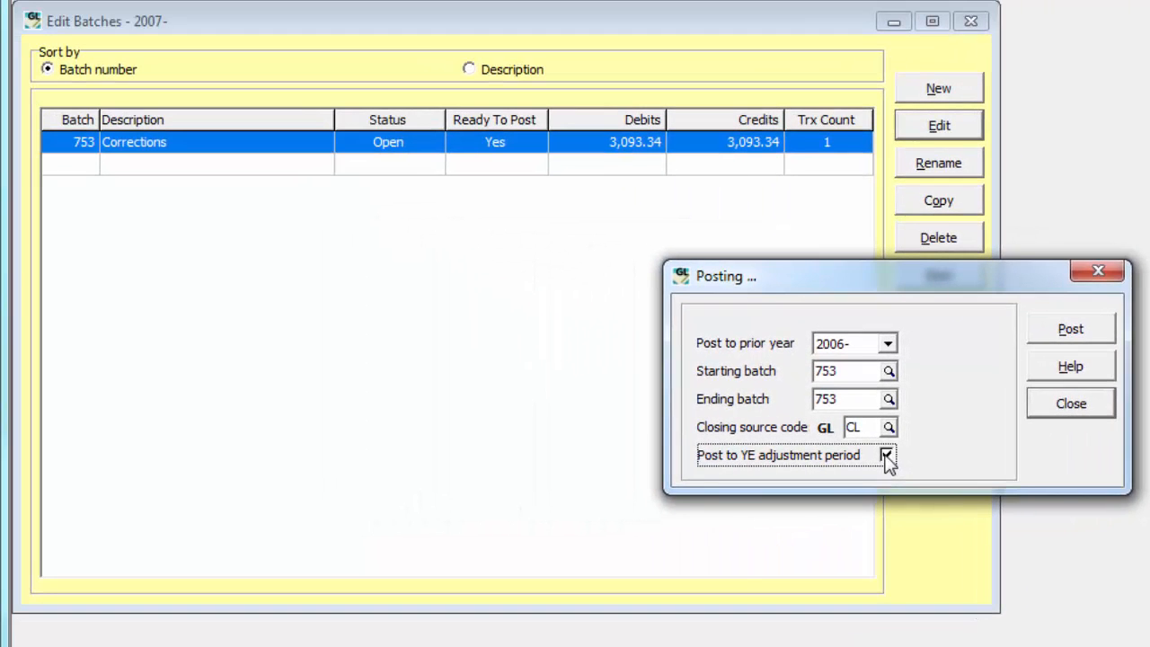
left_click(1035, 327)
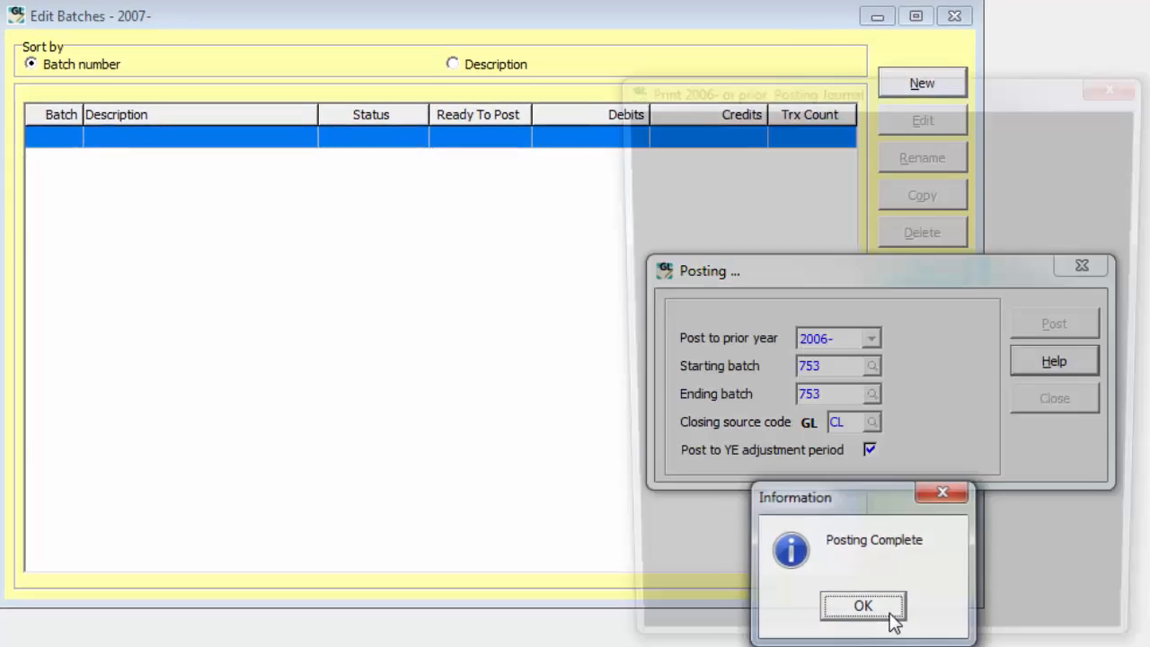
left_click(908, 618)
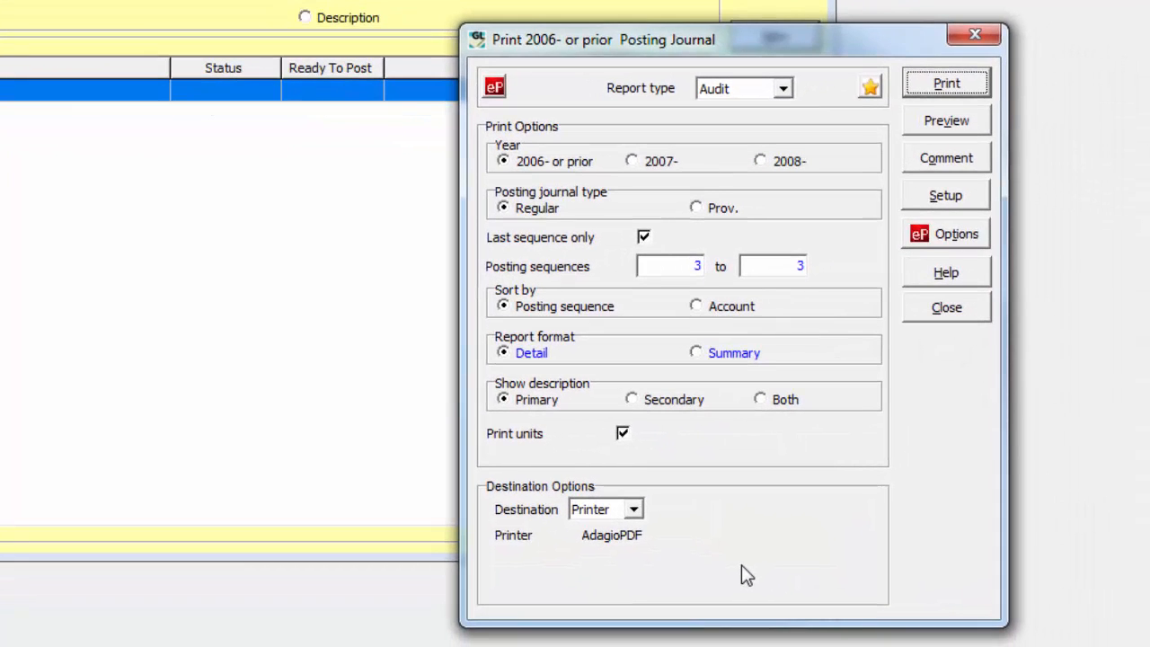